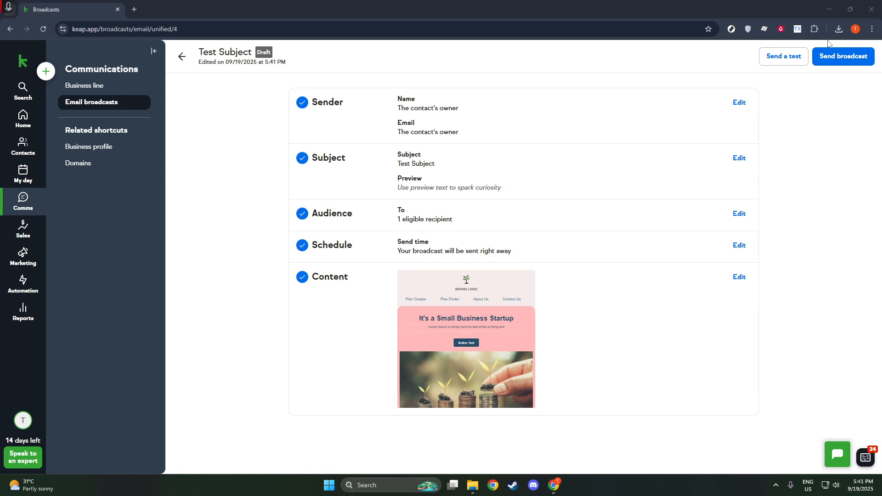
# Open the checkout forms in the Sales section and start creating a new checkout form.
pyautogui.click(9, 121)
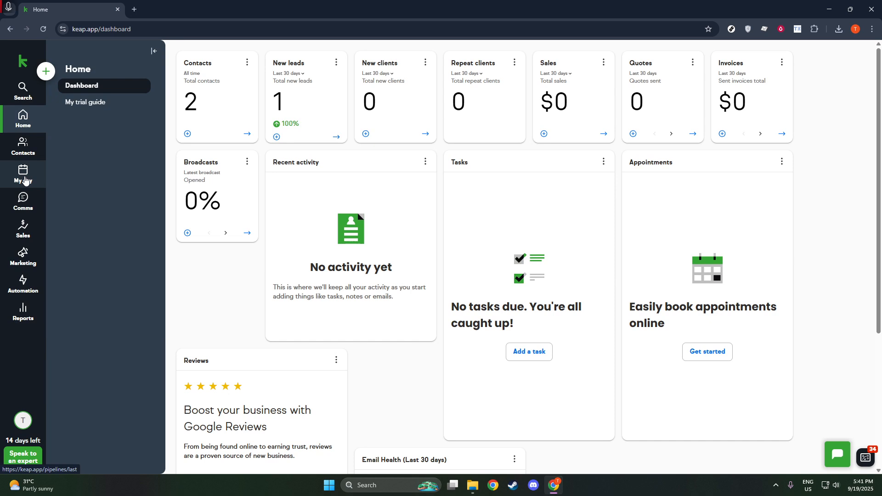
pyautogui.click(23, 227)
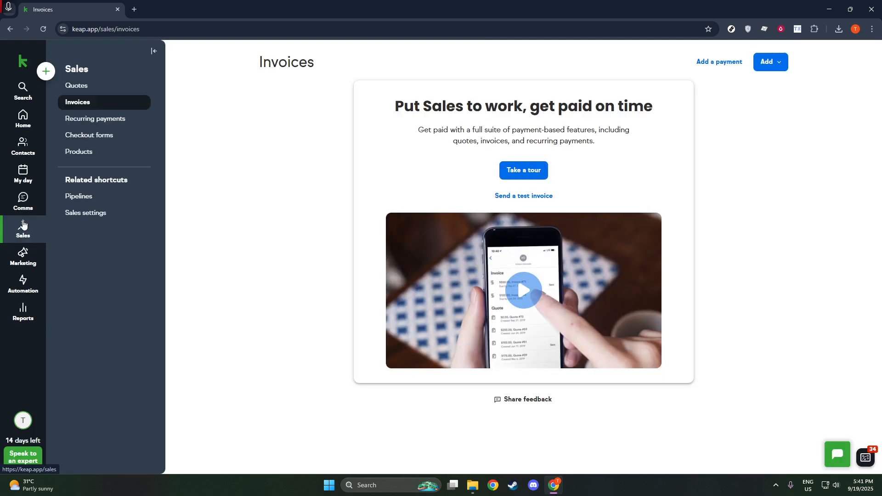
pyautogui.click(97, 140)
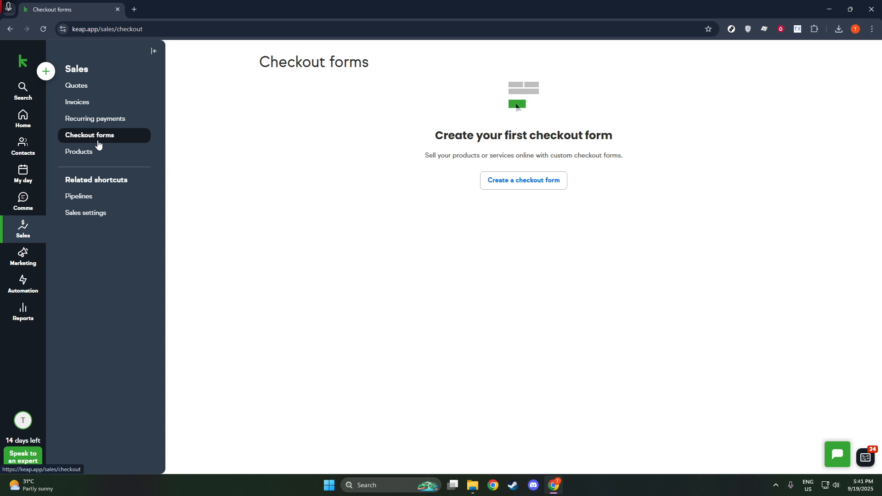
pyautogui.click(521, 185)
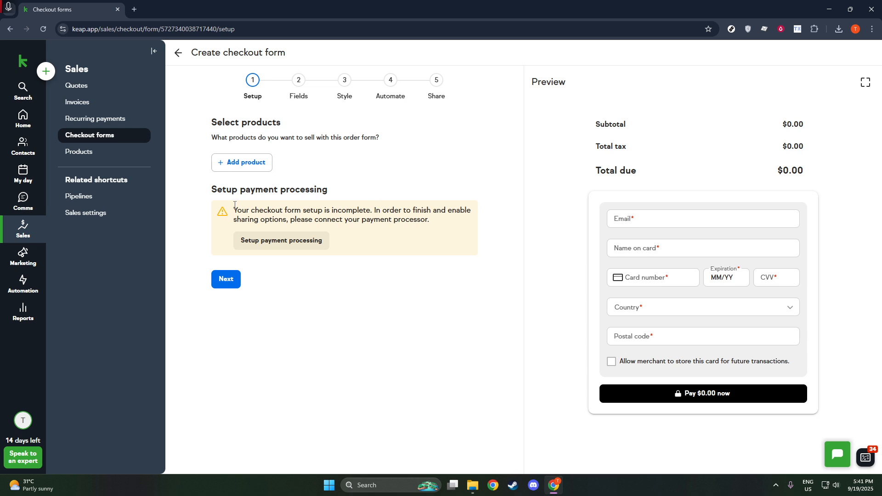
# Add Test Product to the checkout form and continue to the Fields stage.
pyautogui.click(248, 164)
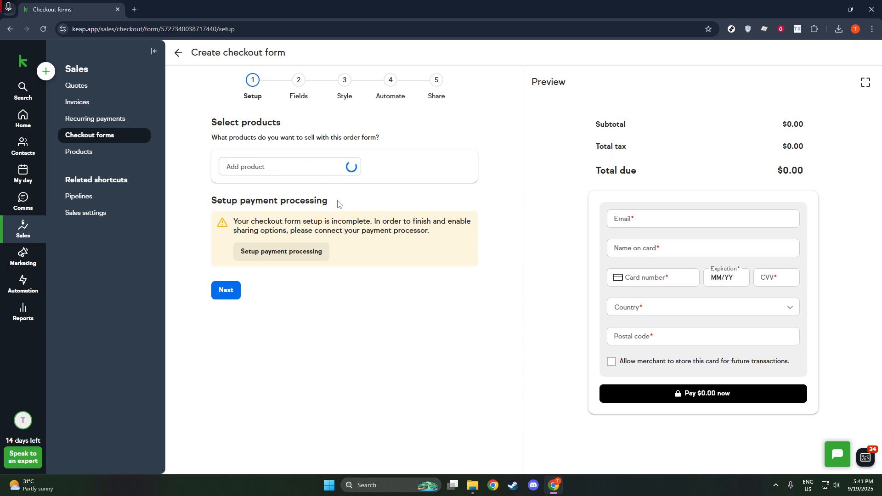
pyautogui.click(276, 221)
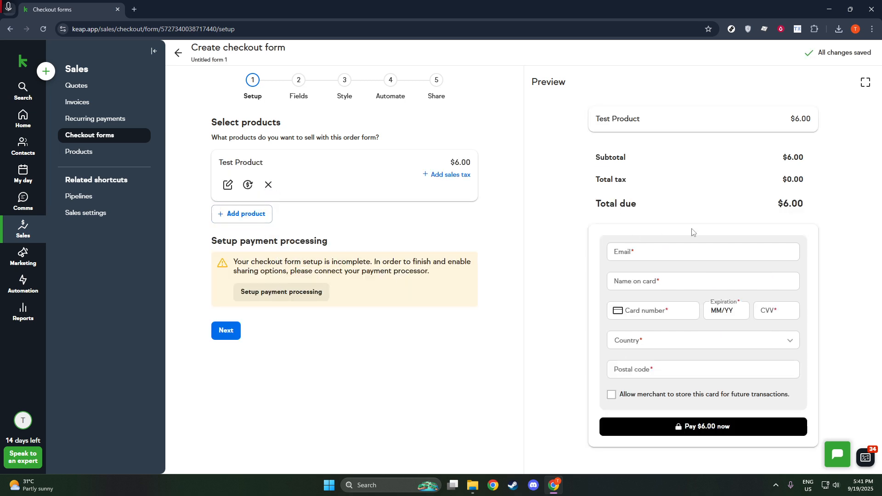
pyautogui.click(230, 339)
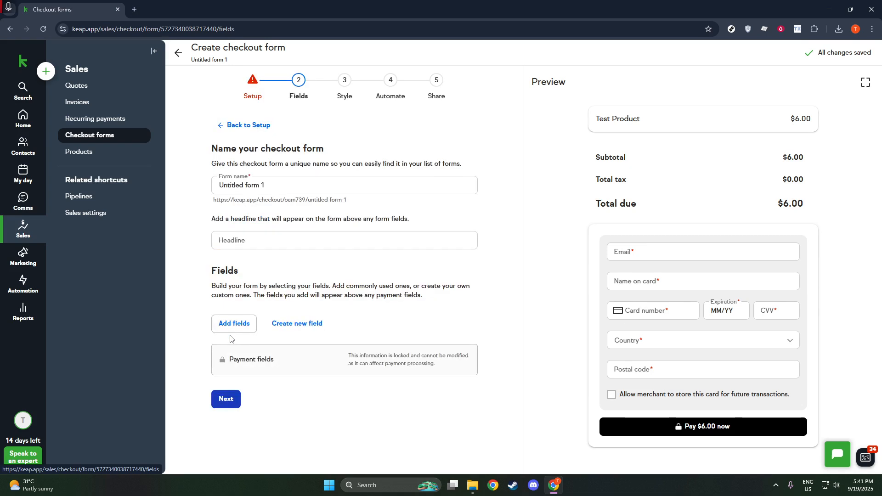
# Set the checkout form's headline to "Test".
pyautogui.click(264, 239)
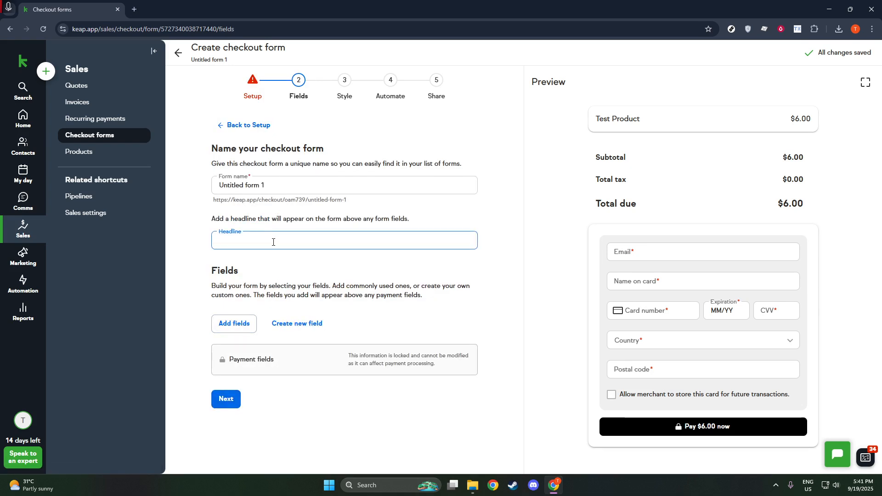
pyautogui.write('T')
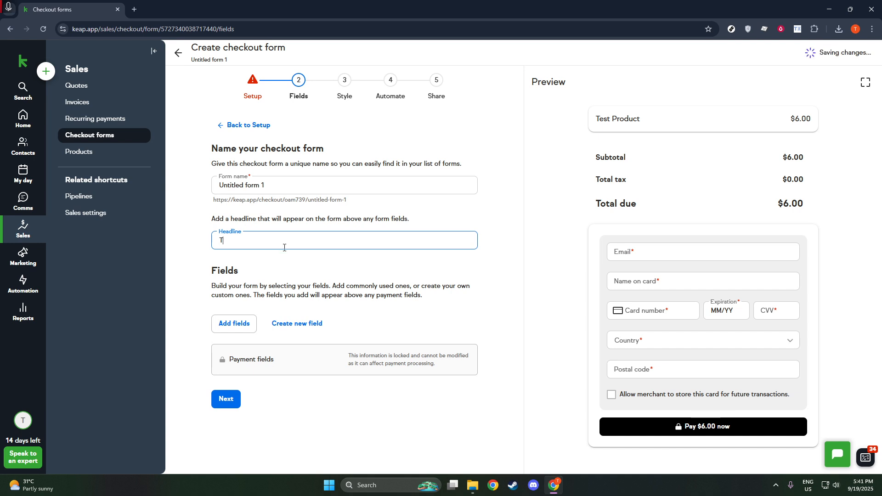
pyautogui.write('t')
pyautogui.click(201, 259)
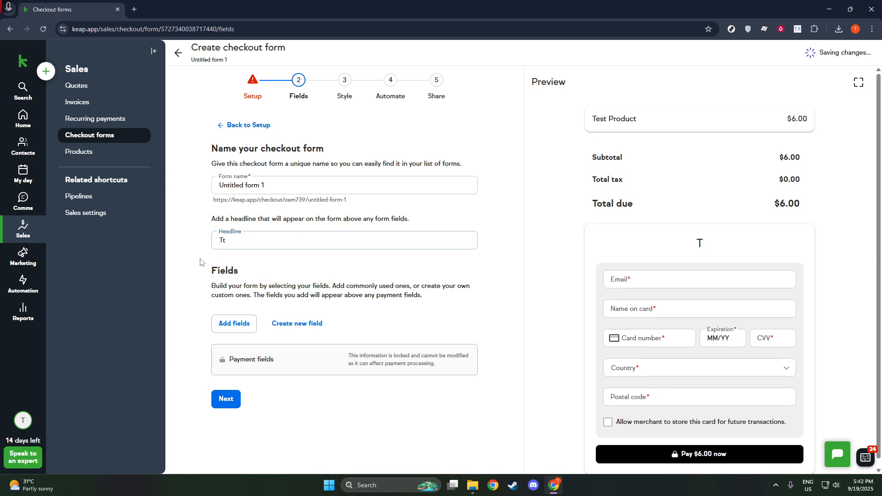
pyautogui.click(228, 242)
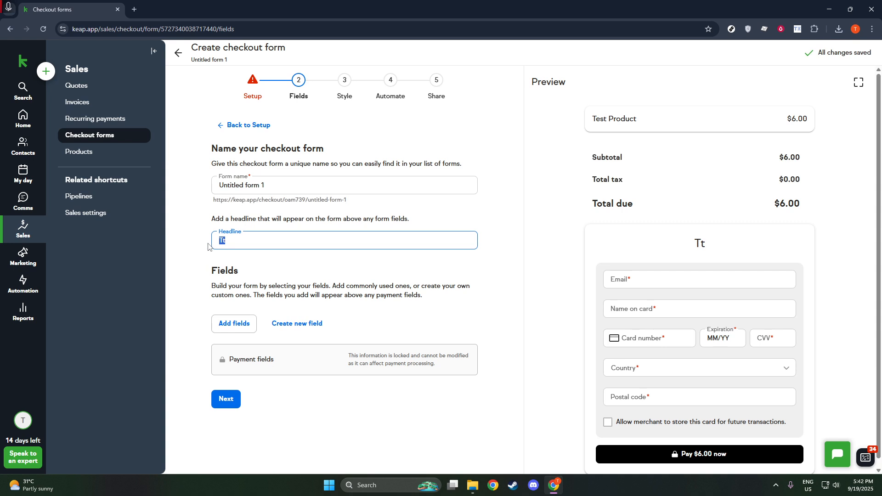
pyautogui.press('BackSpace')
pyautogui.write('est')
# Rename the checkout form as "Setup Form".
pyautogui.hotkey('shift', 'Tab')
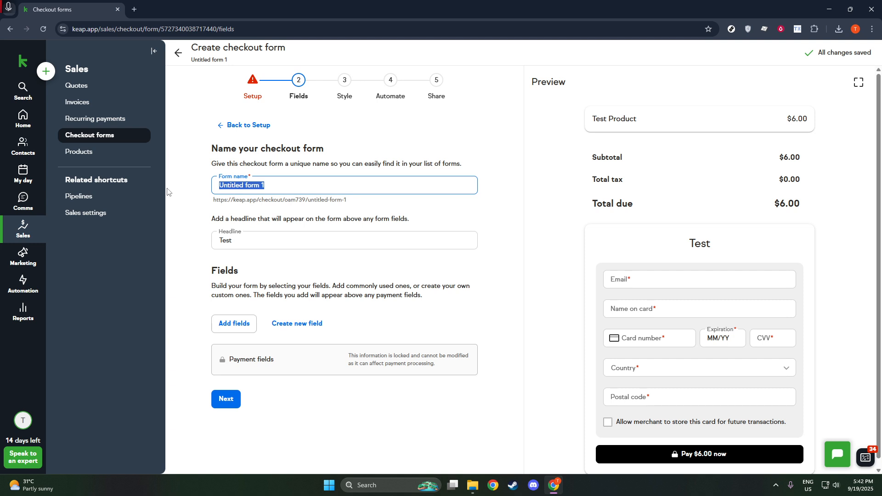
pyautogui.write('S')
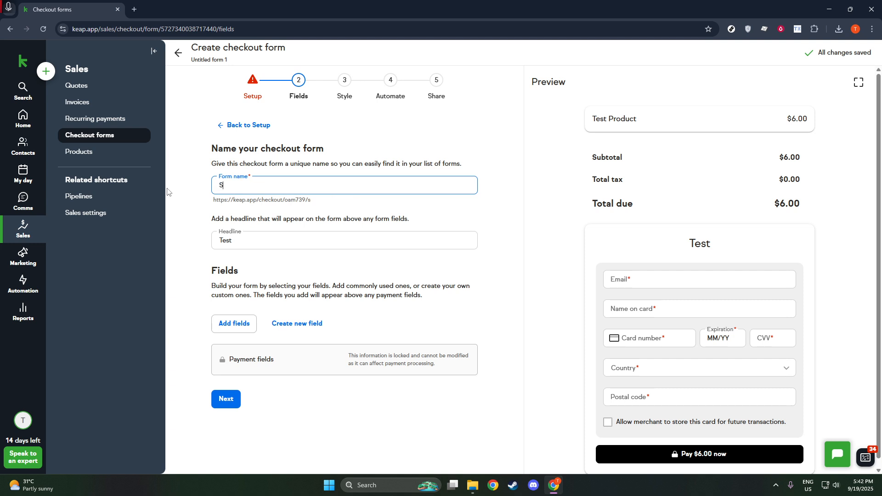
pyautogui.write('etup Form')
# Add a First name field to the form above the payment fields.
pyautogui.click(239, 329)
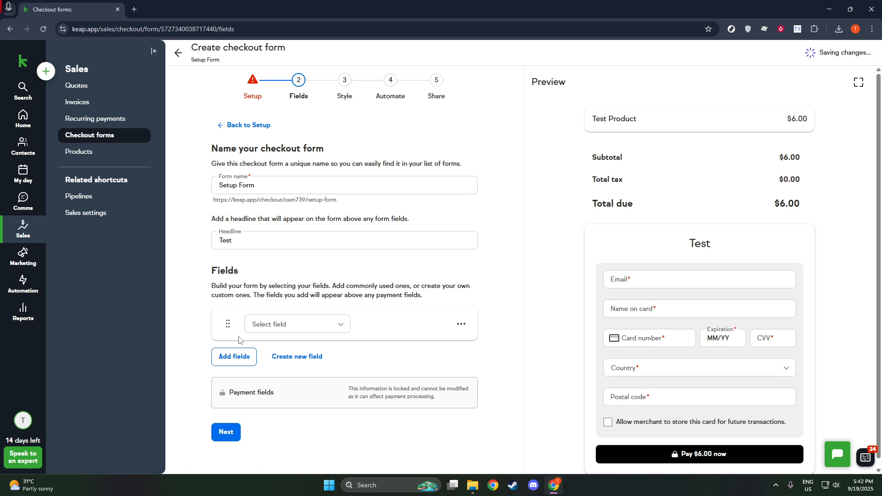
pyautogui.click(282, 322)
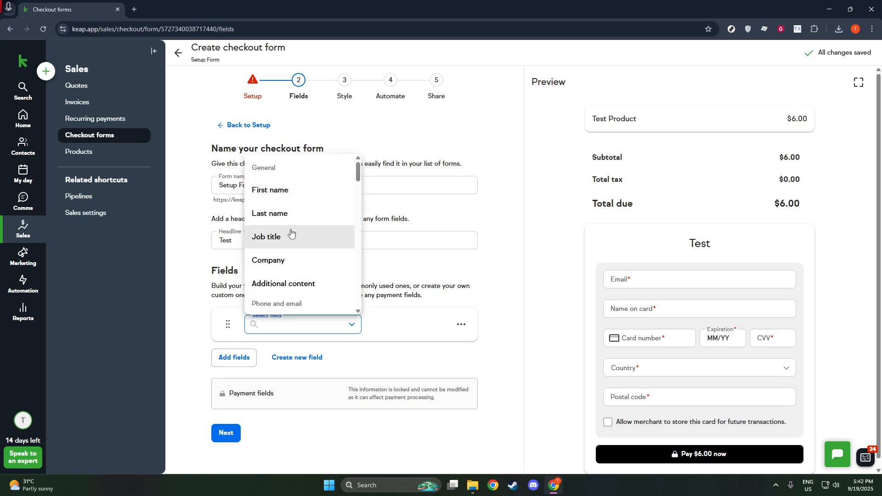
pyautogui.scroll(-1, 291, 250)
pyautogui.scroll(-1, 290, 246)
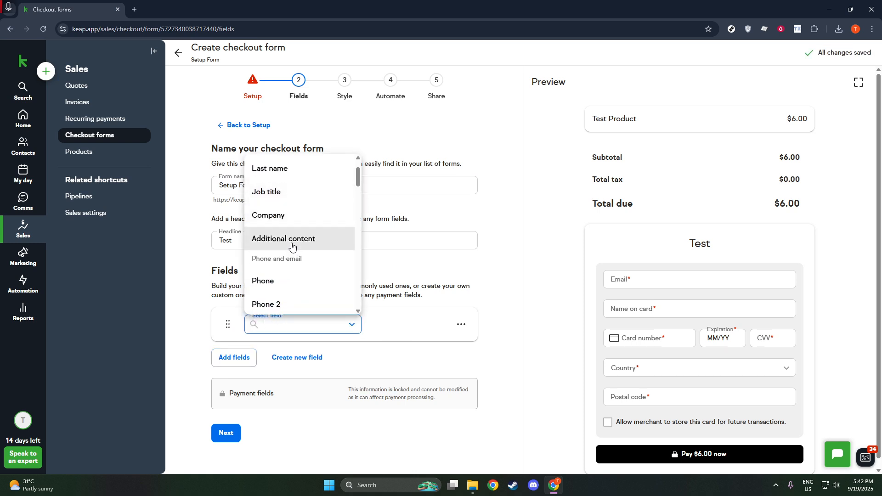
pyautogui.scroll(2, 290, 229)
pyautogui.click(285, 194)
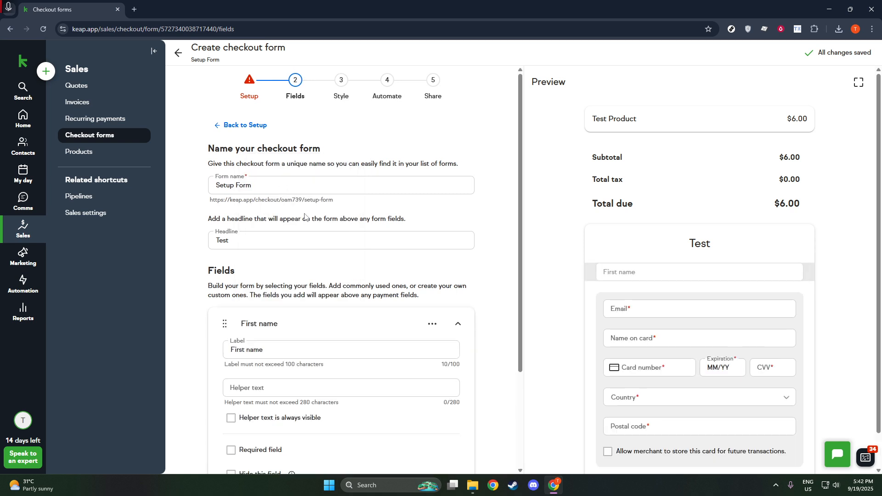
# Make the First name field required and continue to the Style stage.
pyautogui.scroll(-3, 278, 303)
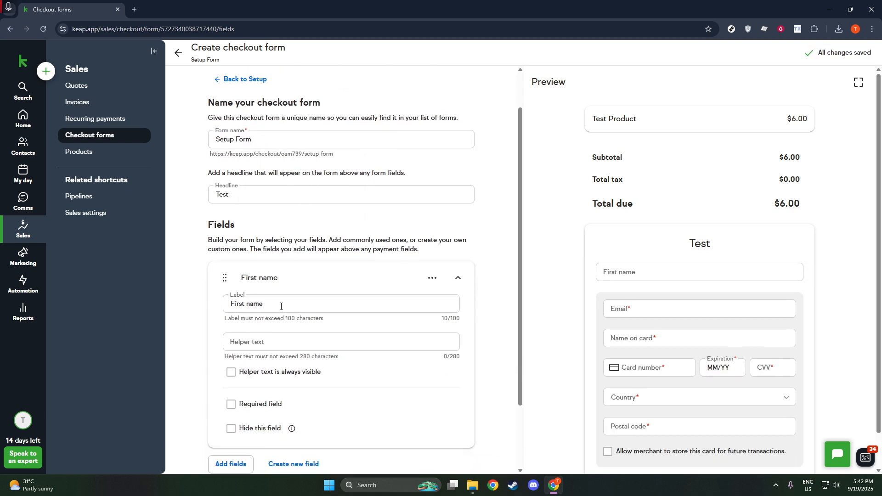
pyautogui.click(285, 258)
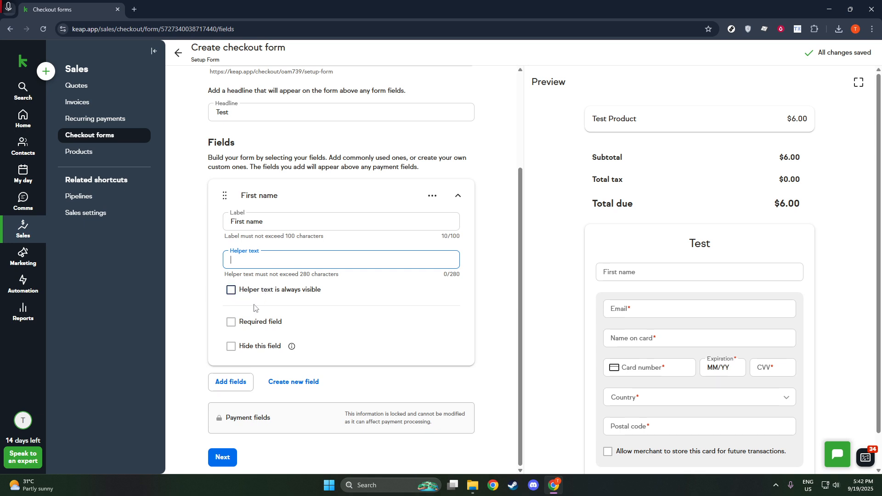
pyautogui.click(248, 324)
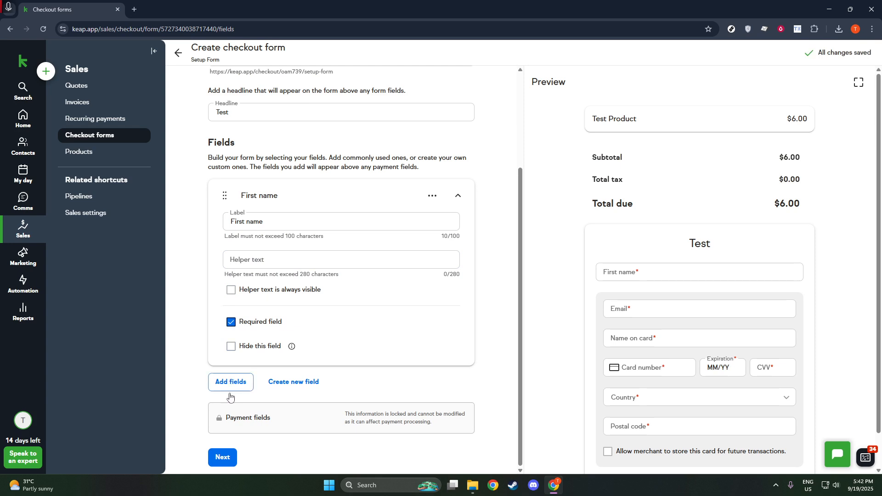
pyautogui.click(225, 456)
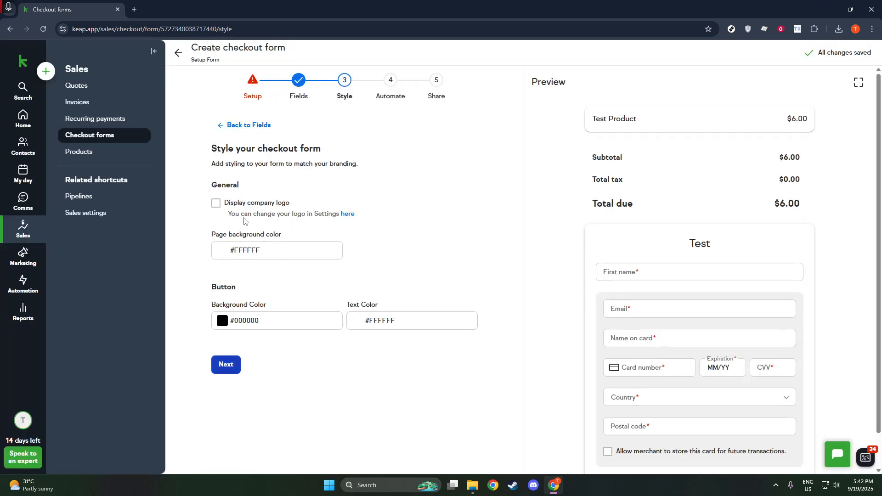
# Enable the company logo display and set the page background color to muted red #A67575.
pyautogui.click(217, 203)
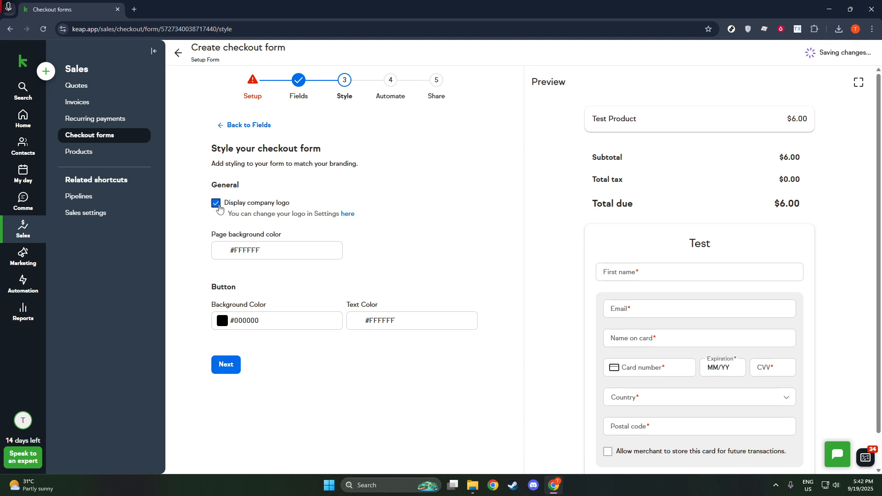
pyautogui.click(260, 253)
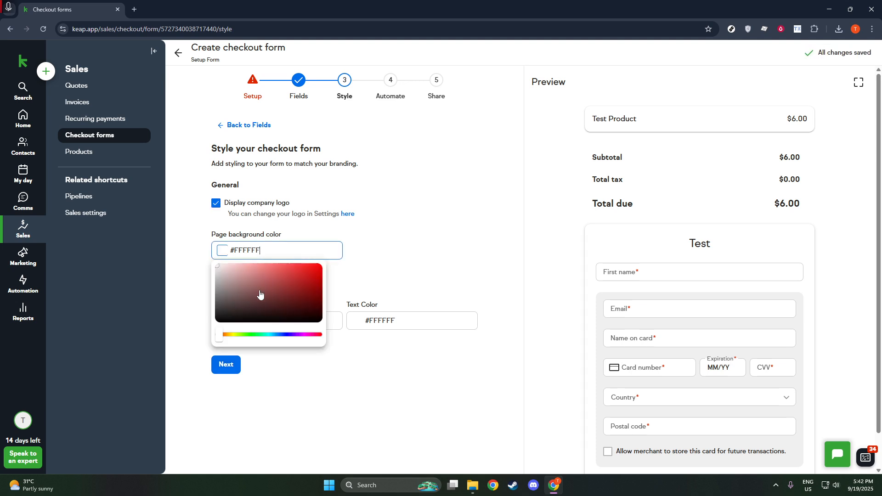
pyautogui.click(311, 280)
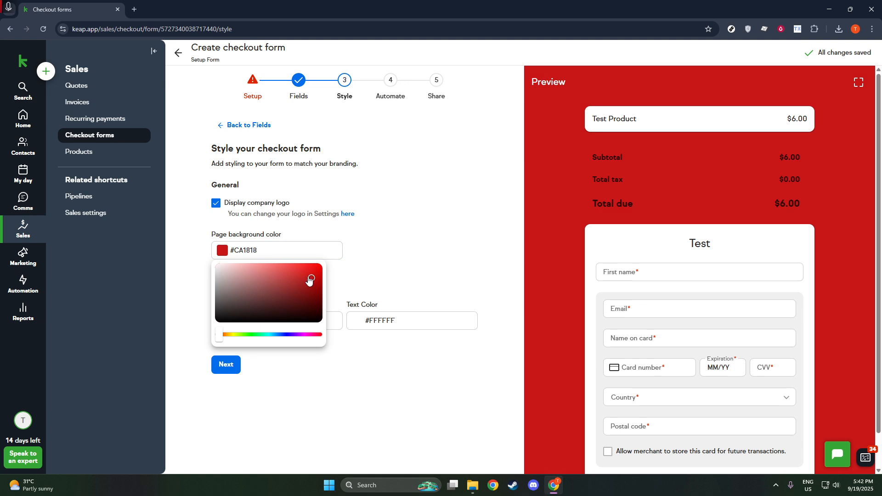
pyautogui.moveTo(309, 281); pyautogui.dragTo(248, 290)
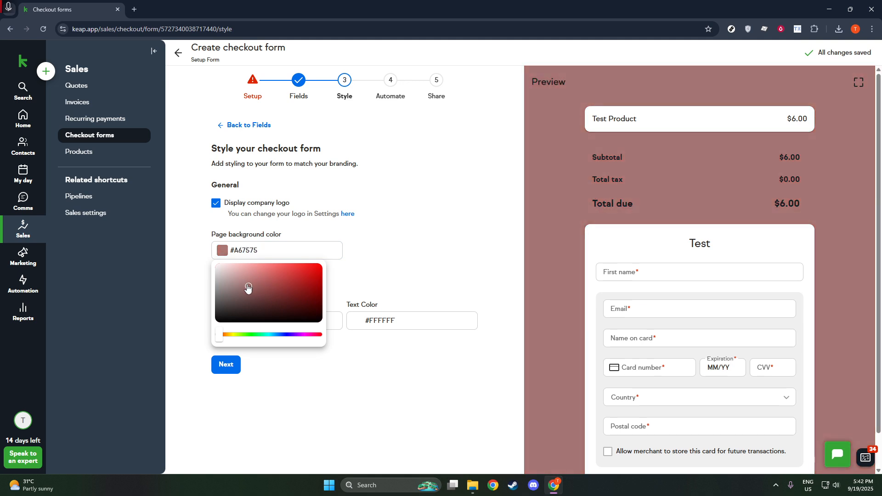
# Add the automatic follow-up "Send email to contact with product" in the Automate stage and continue to the Share stage.
pyautogui.click(229, 364)
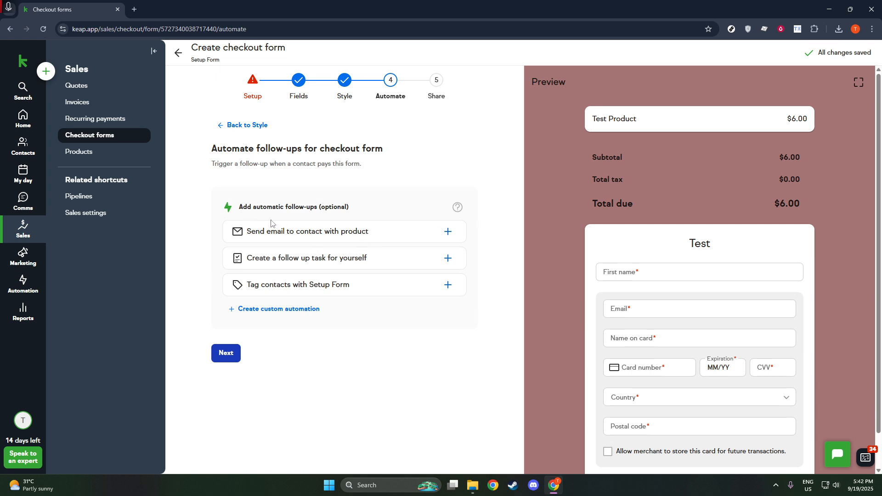
pyautogui.click(448, 232)
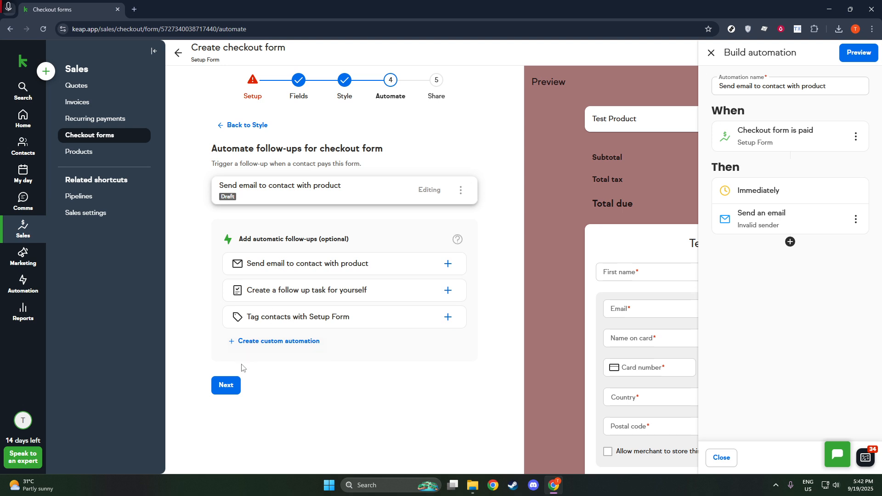
pyautogui.click(232, 391)
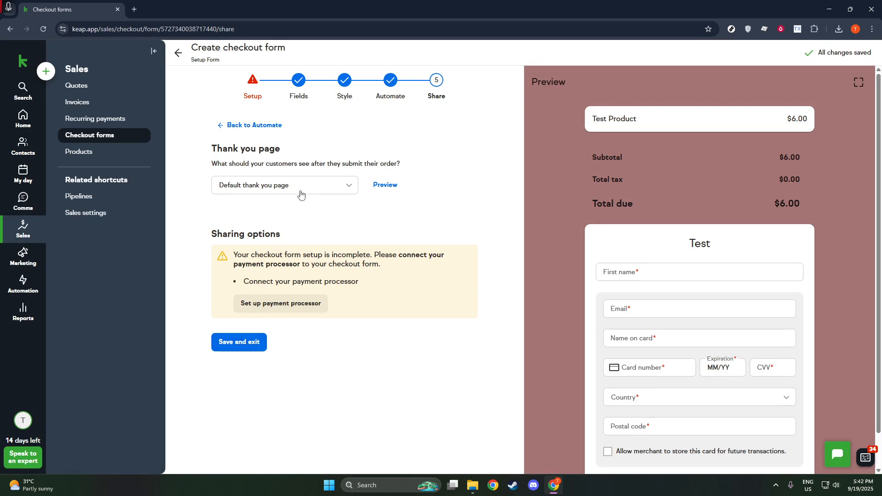
# Preview the default thank you page and close the preview.
pyautogui.click(385, 186)
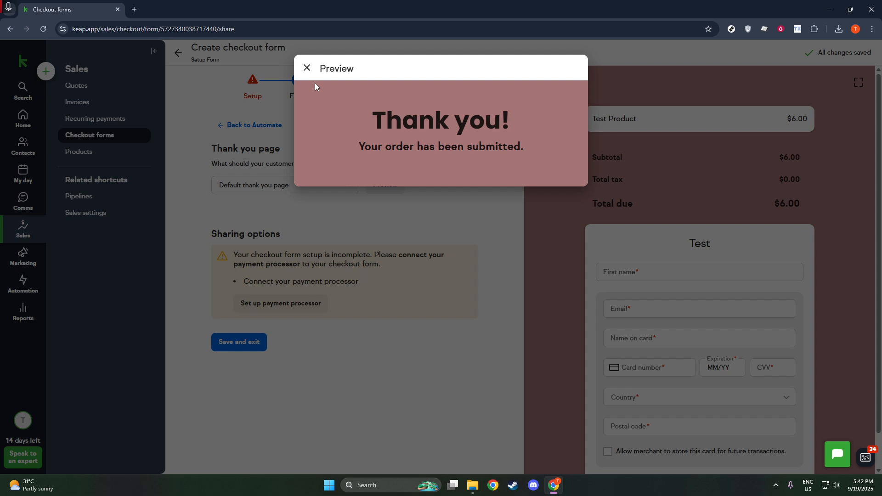
pyautogui.click(307, 67)
# Try the "Redirect to another page (URL)" option for the thank you page, and switch back to the default thank you page.
pyautogui.click(312, 196)
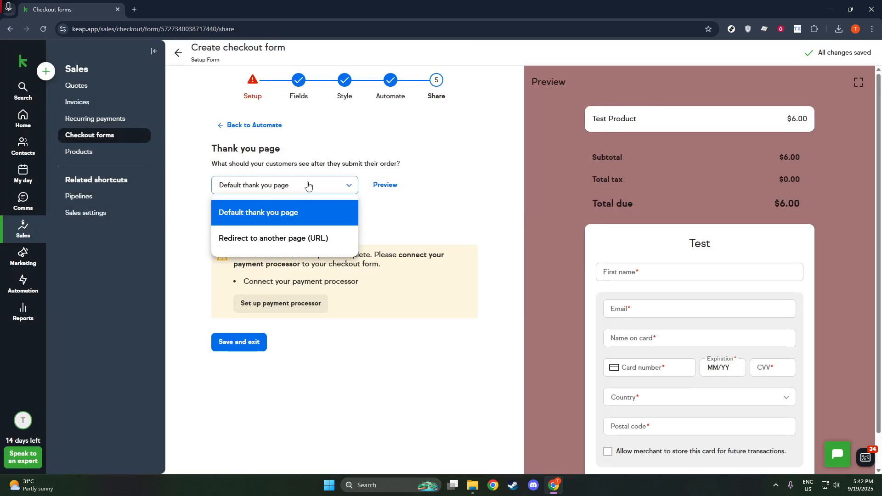
pyautogui.click(293, 237)
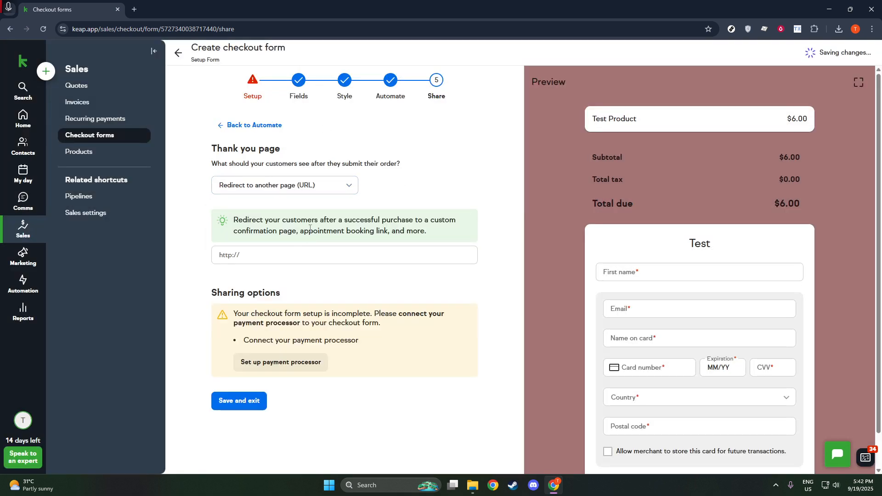
pyautogui.click(345, 186)
pyautogui.click(308, 214)
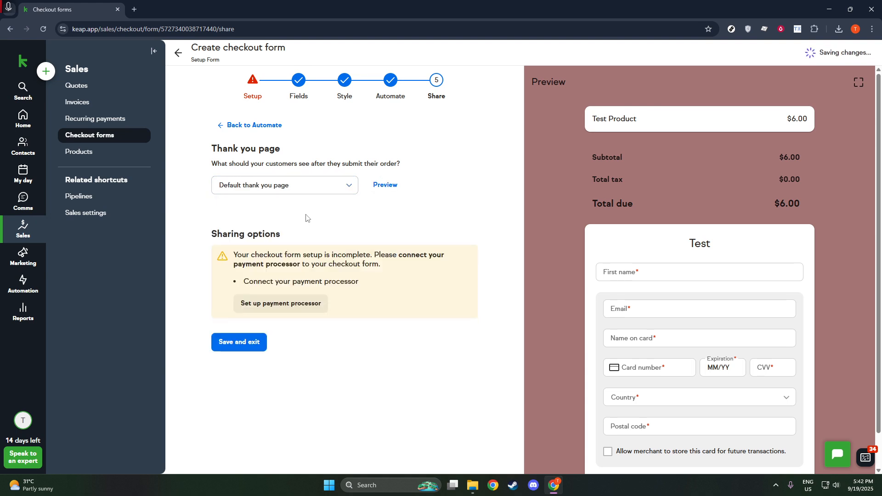